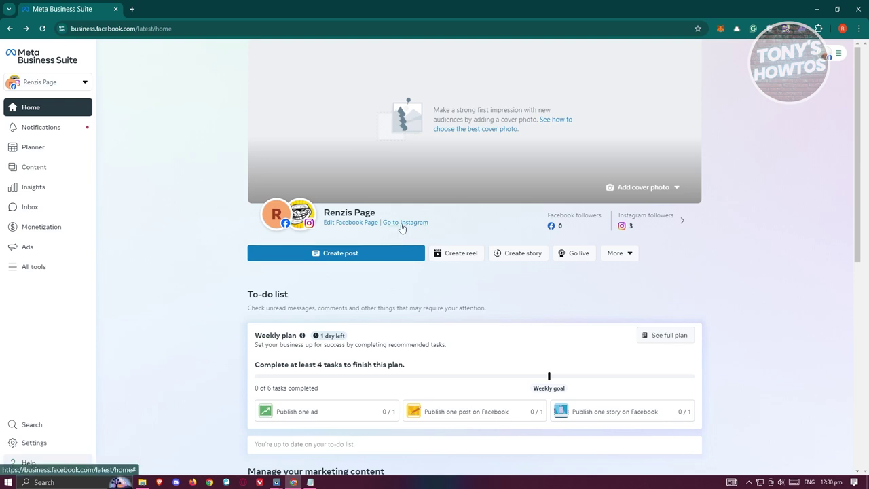
# Open the business portfolio Settings to see the People list with access.
pyautogui.moveTo(307, 229)
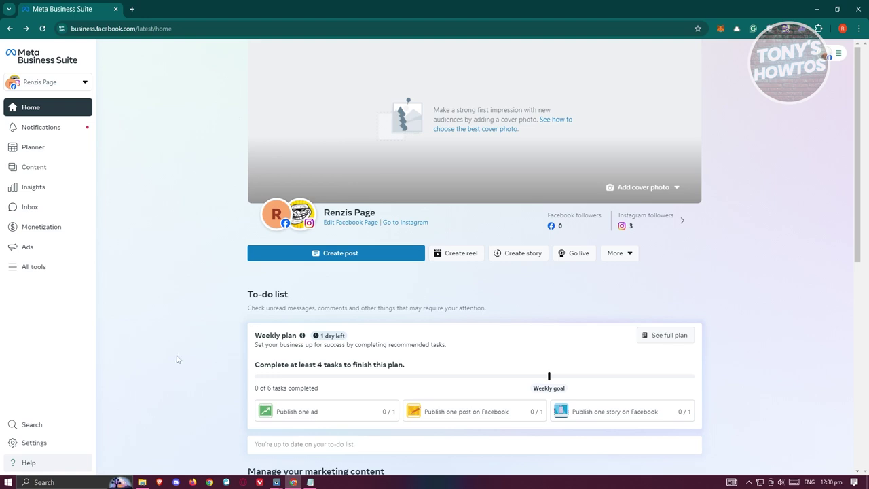
pyautogui.click(42, 443)
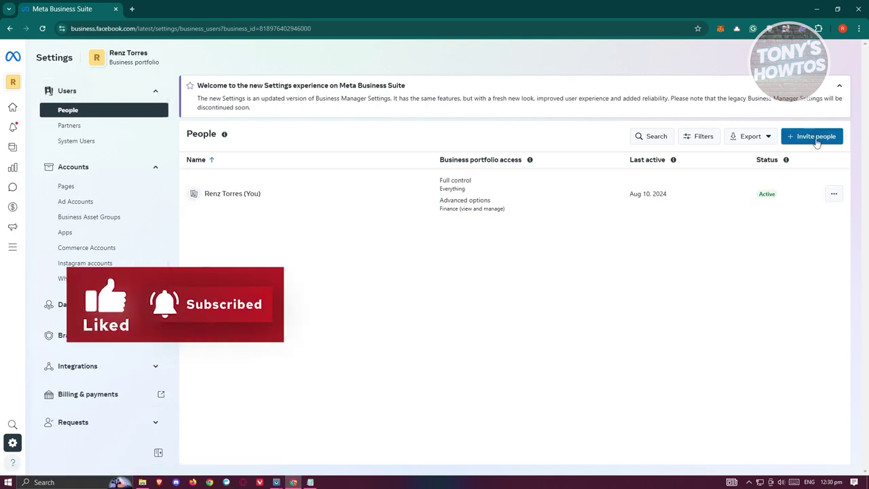
# Start an invite for the invitee's e-mail address, leave temporary access off, and continue to access assignment.
pyautogui.click(815, 138)
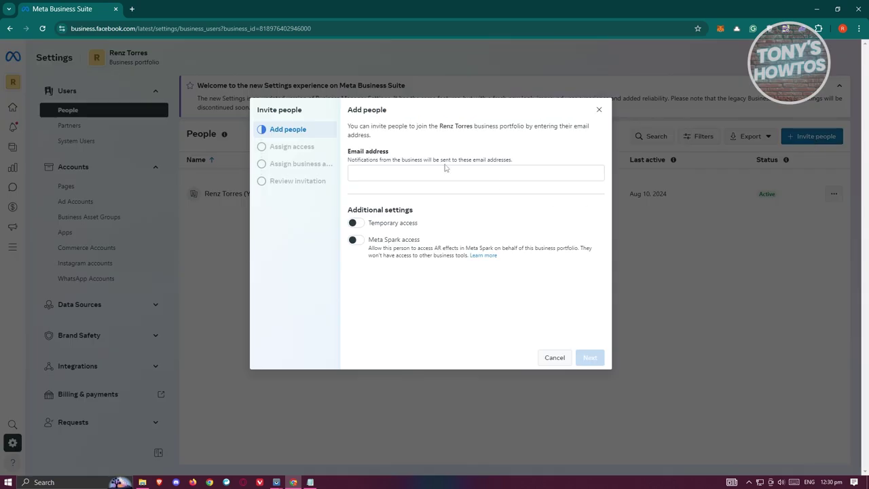
pyautogui.click(402, 170)
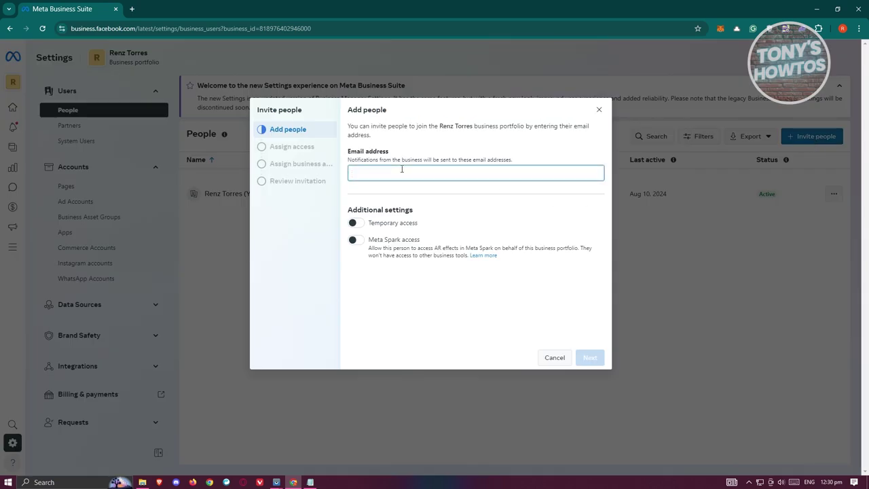
pyautogui.click(356, 224)
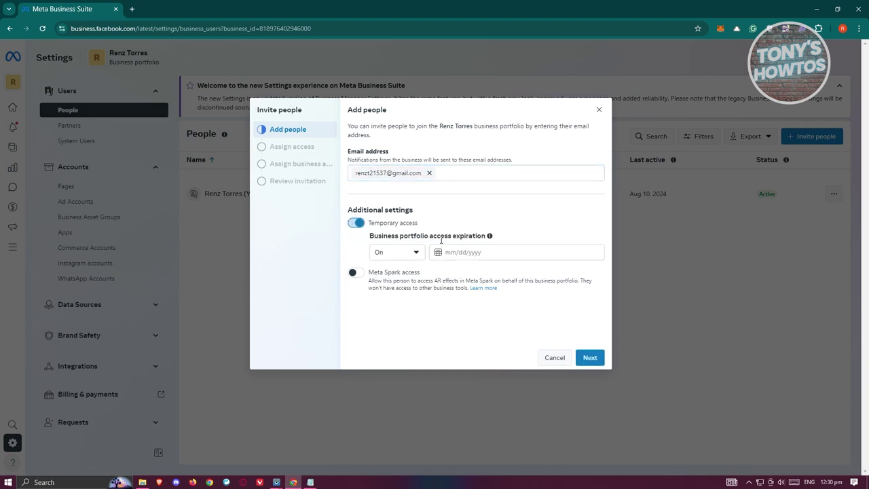
pyautogui.click(356, 223)
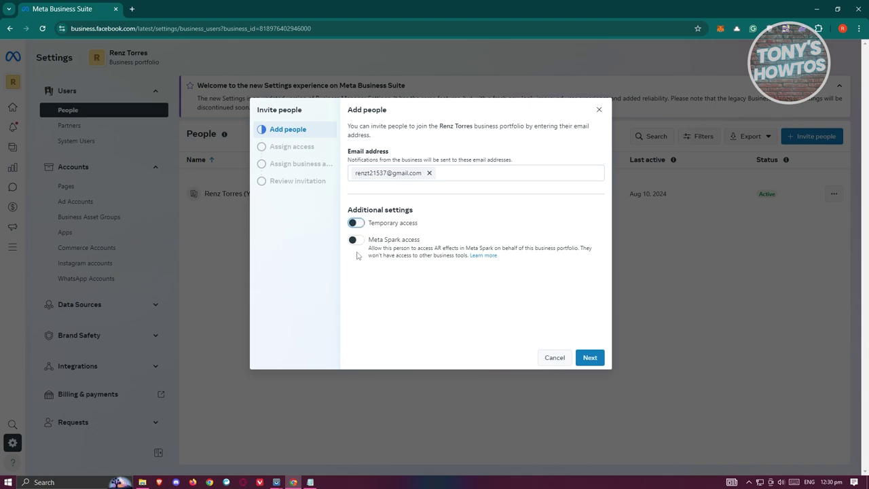
pyautogui.click(590, 359)
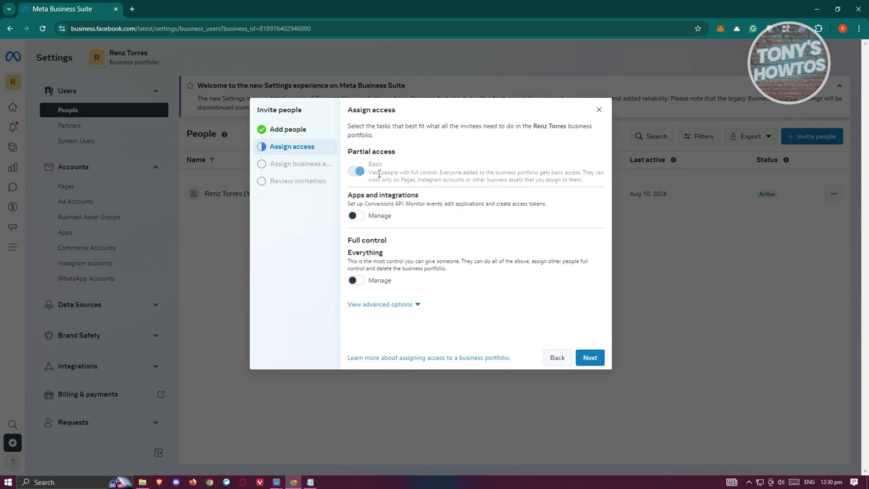
pyautogui.moveTo(379, 174); pyautogui.dragTo(481, 180)
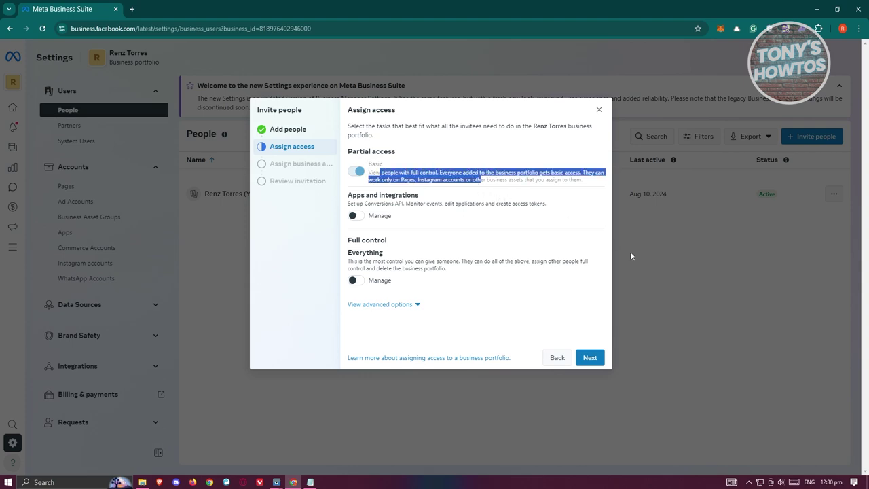
pyautogui.click(355, 215)
pyautogui.click(355, 285)
pyautogui.click(355, 281)
pyautogui.click(483, 319)
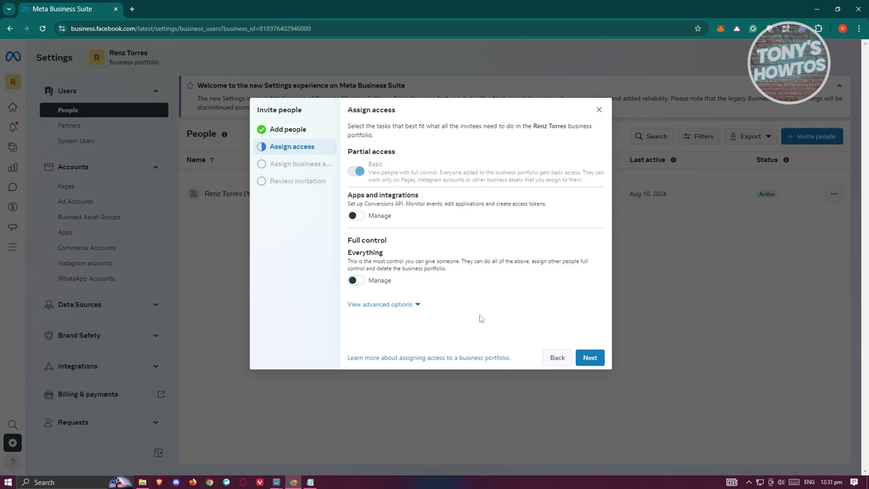
pyautogui.click(590, 357)
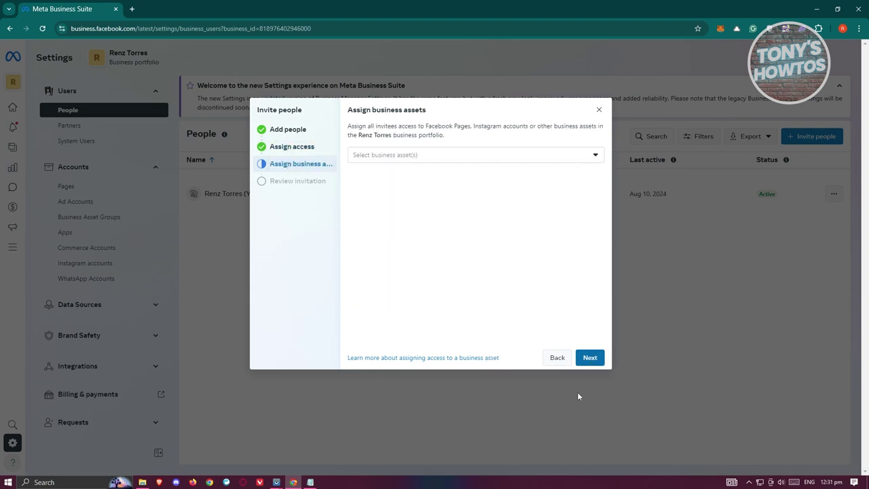
# Browse the available business assets without selecting any, then close the unfinished invitation.
pyautogui.click(431, 156)
pyautogui.scroll(-2, 491, 228)
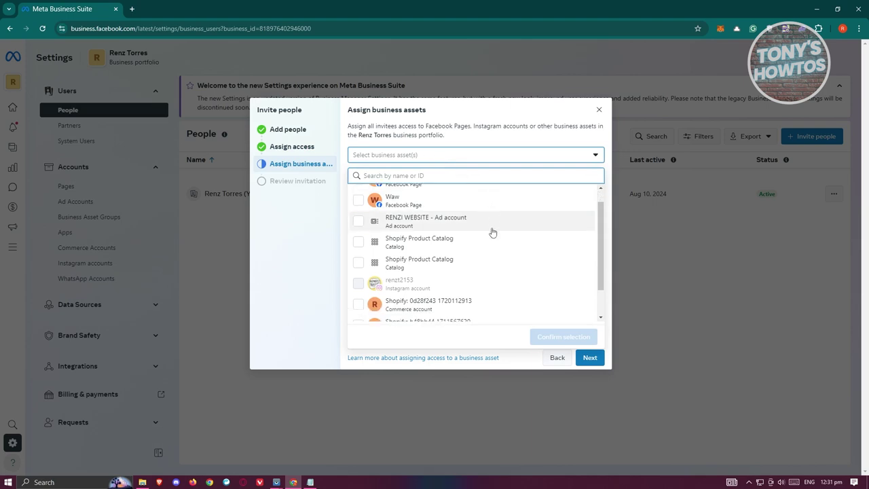
pyautogui.scroll(3, 518, 231)
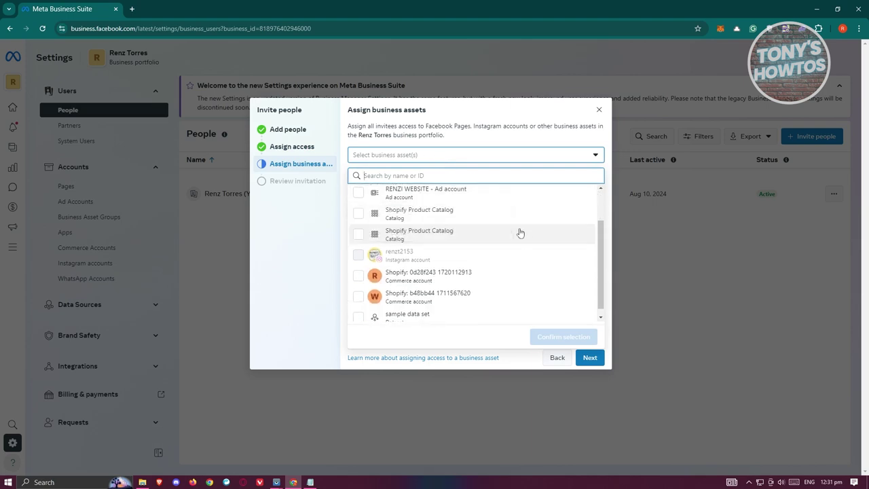
pyautogui.scroll(-3, 509, 201)
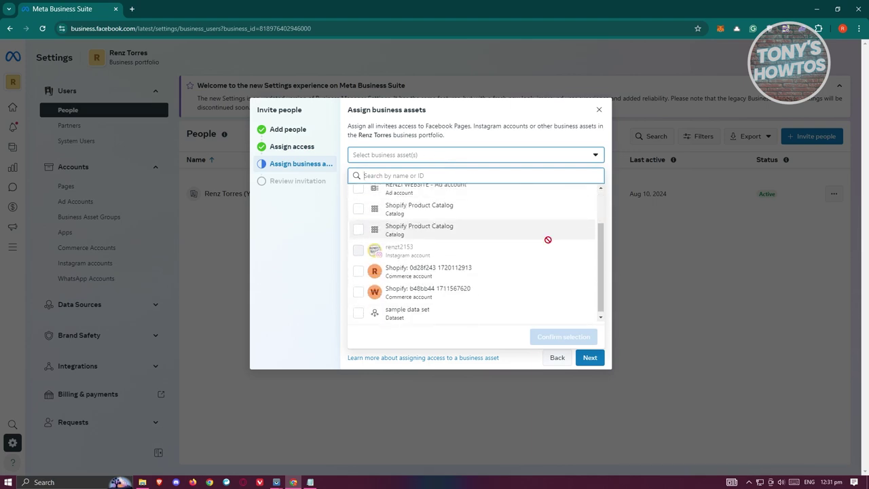
pyautogui.moveTo(360, 248)
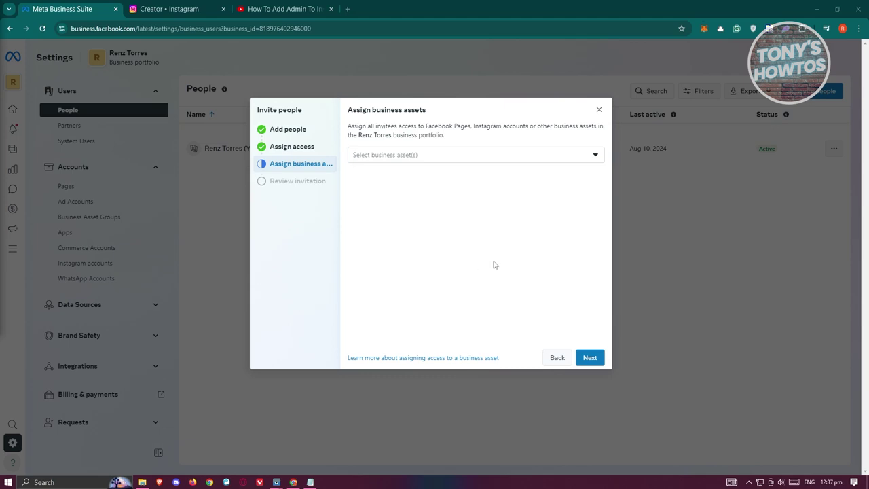
pyautogui.click(601, 111)
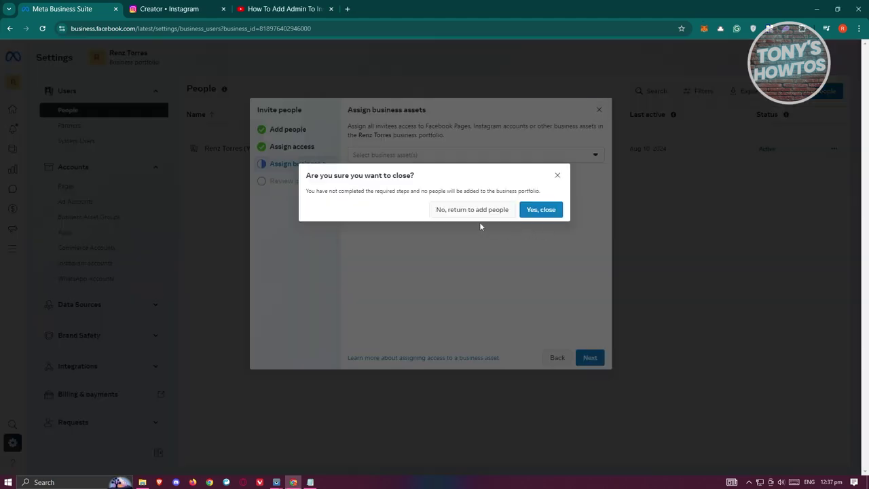
# Discard the invitation, view the Instagram accounts, then go back to People.
pyautogui.click(543, 210)
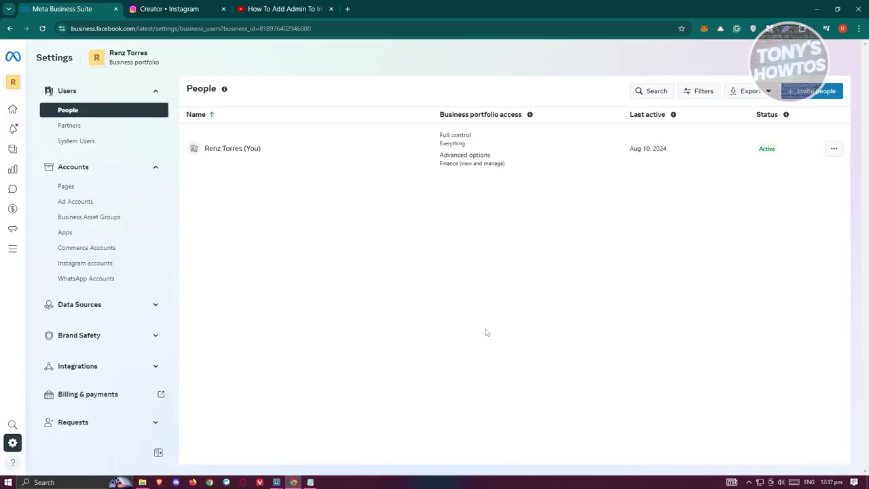
pyautogui.click(105, 263)
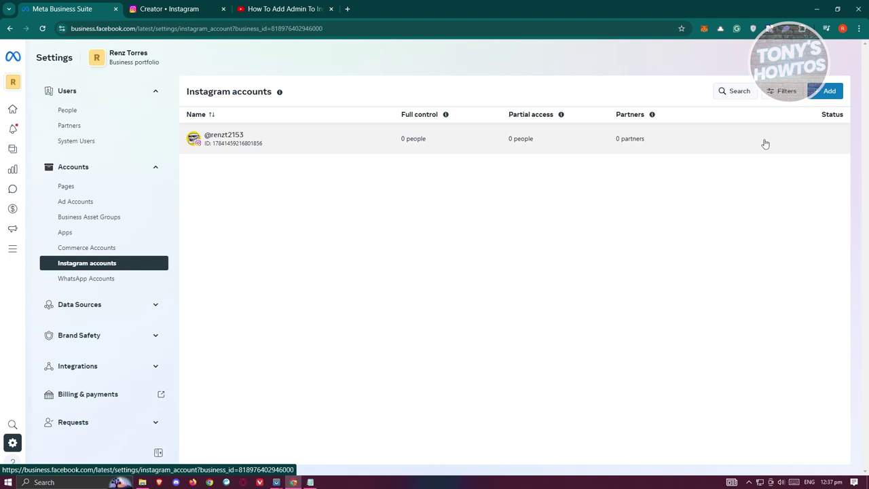
pyautogui.click(91, 112)
# Start a new invite by pasting the invitee's e-mail and advance to business asset assignment.
pyautogui.click(823, 99)
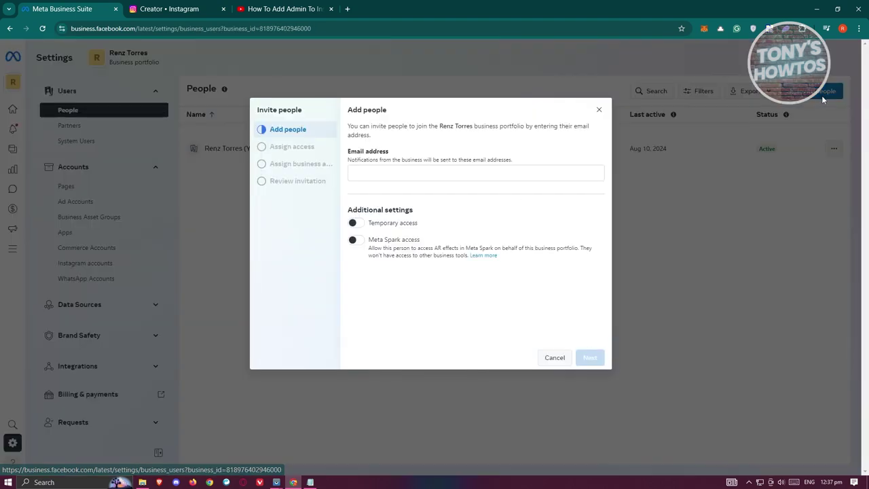
pyautogui.click(447, 175)
pyautogui.hotkey('ctrl', 'v')
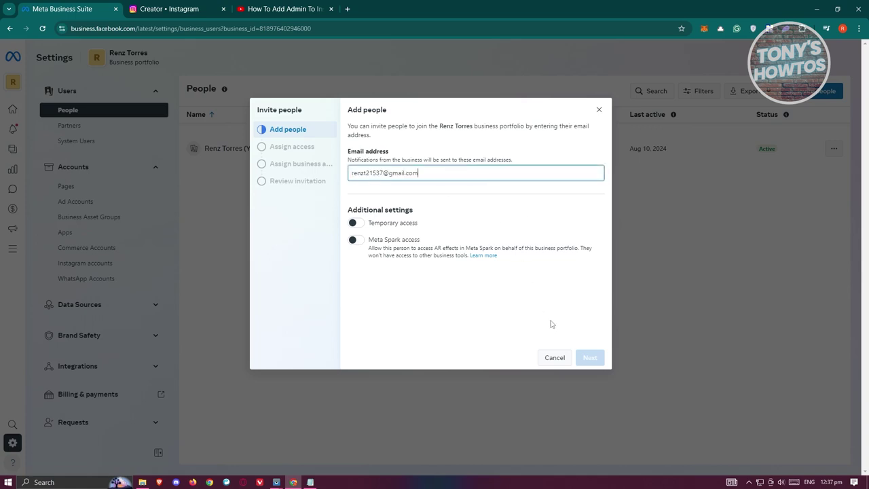
pyautogui.click(590, 357)
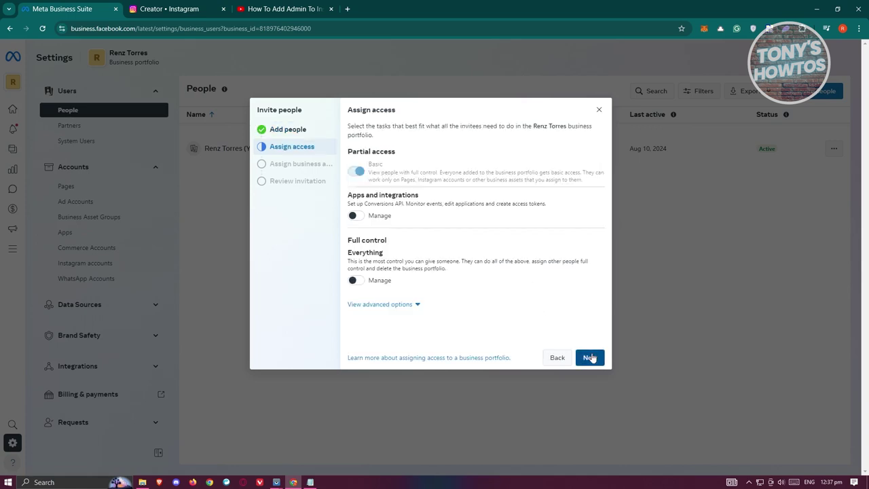
pyautogui.click(590, 357)
# Share the Instagram account with partial access: Content and Messages turned on.
pyautogui.click(446, 159)
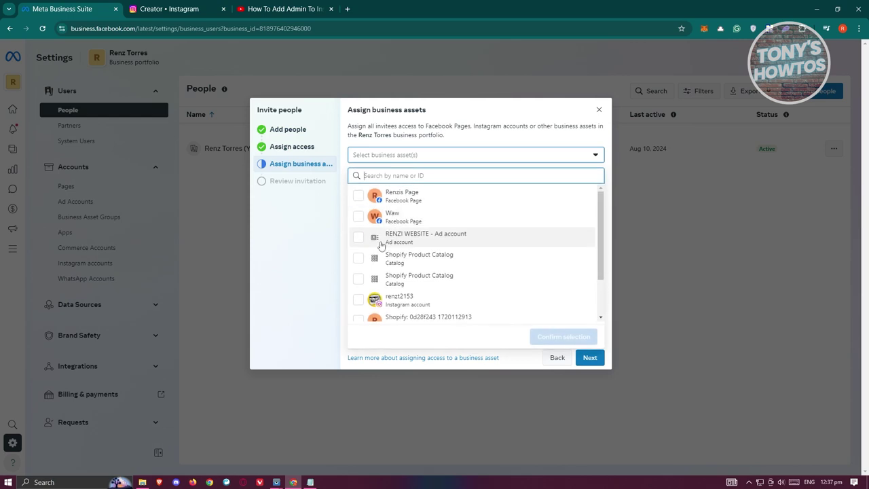
pyautogui.click(359, 300)
pyautogui.click(543, 336)
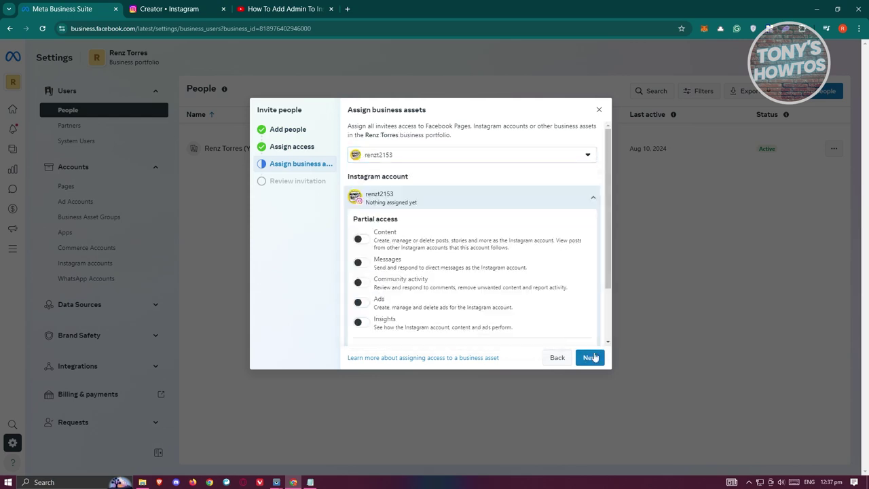
pyautogui.scroll(-1, 409, 256)
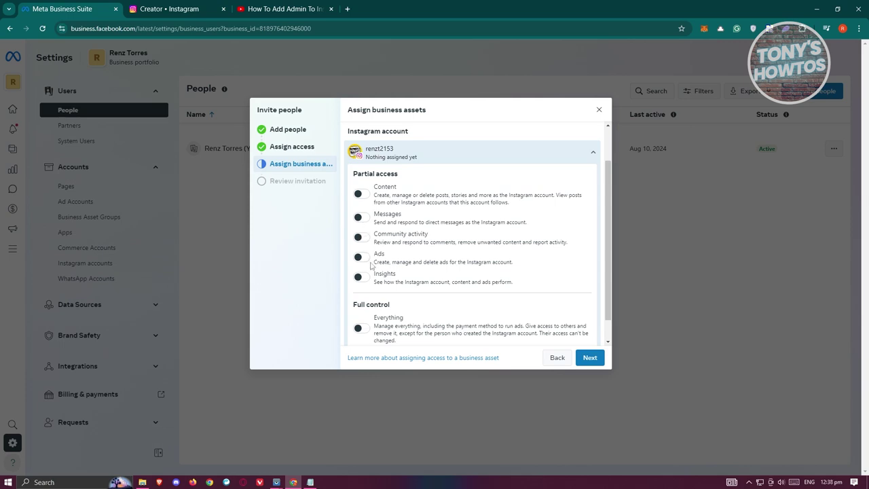
pyautogui.scroll(-1, 441, 302)
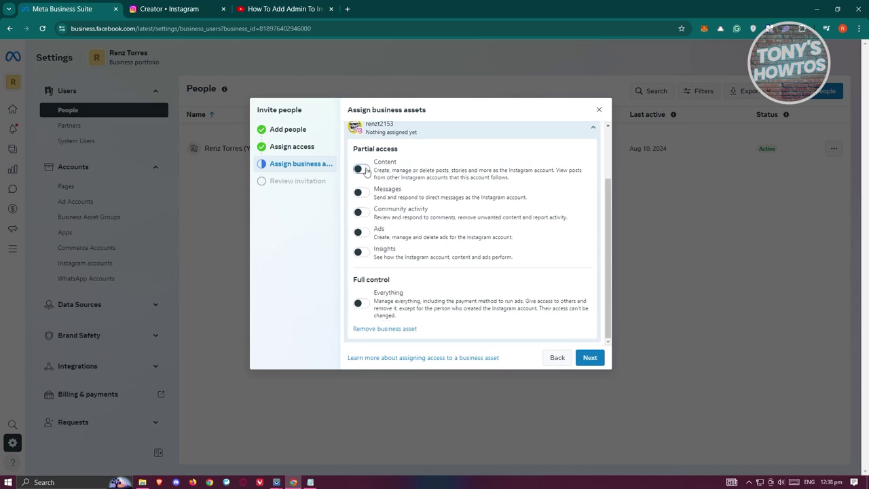
pyautogui.click(360, 169)
pyautogui.click(361, 192)
# Continue to the Review invitation step showing the Instagram Content and Messages access.
pyautogui.click(590, 358)
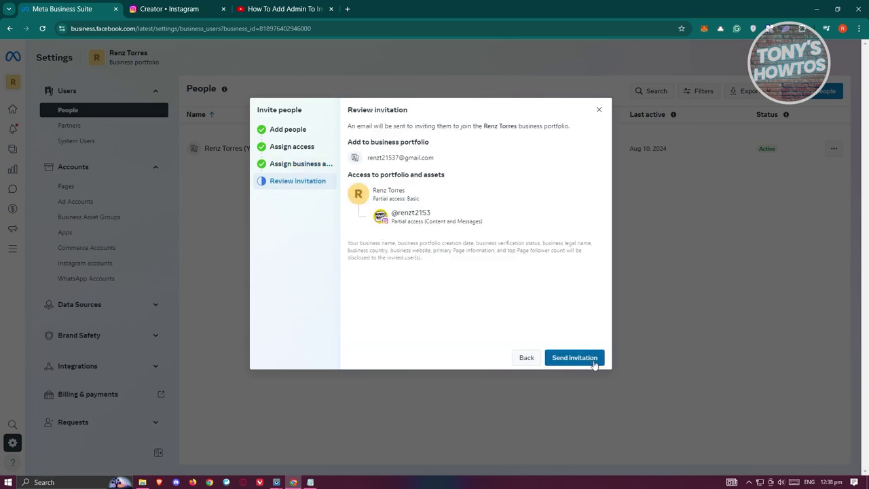